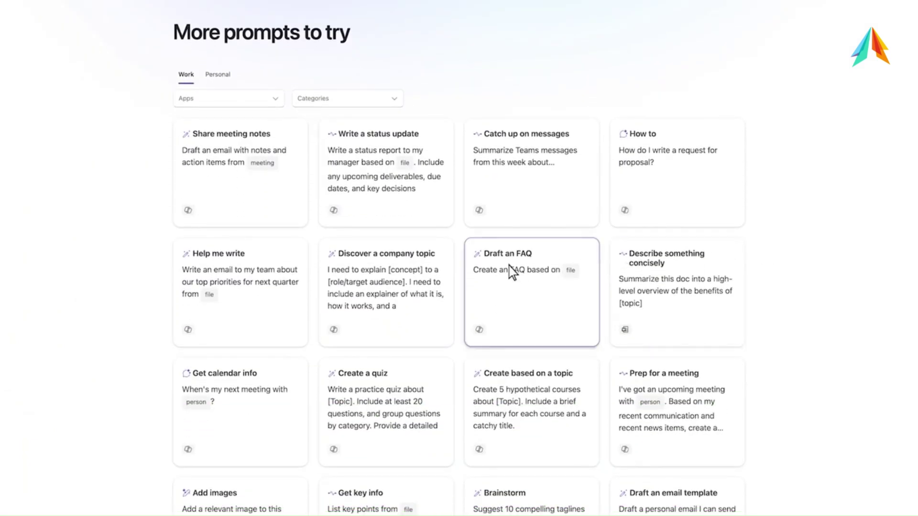
- View the Discover a company topic prompt details, close them, and scroll down the prompt list
click(437, 272)
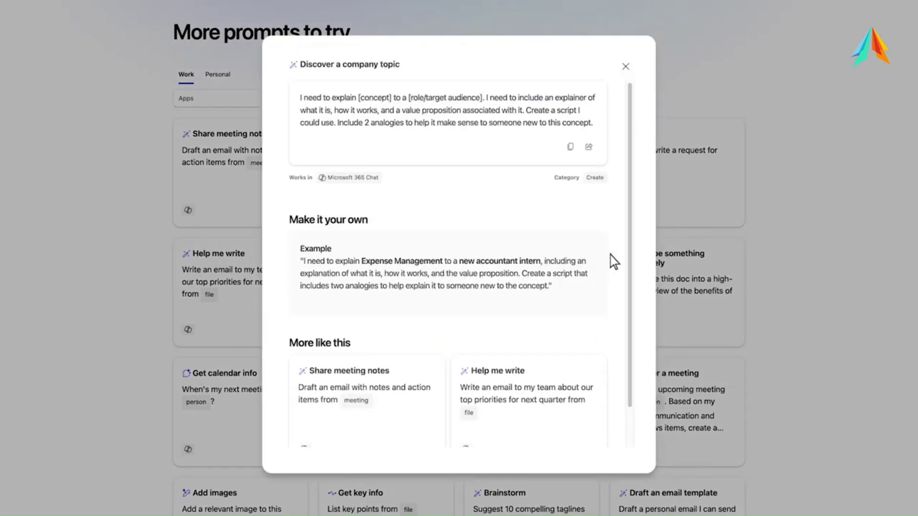
click(625, 66)
scroll(770, 81, down, 12)
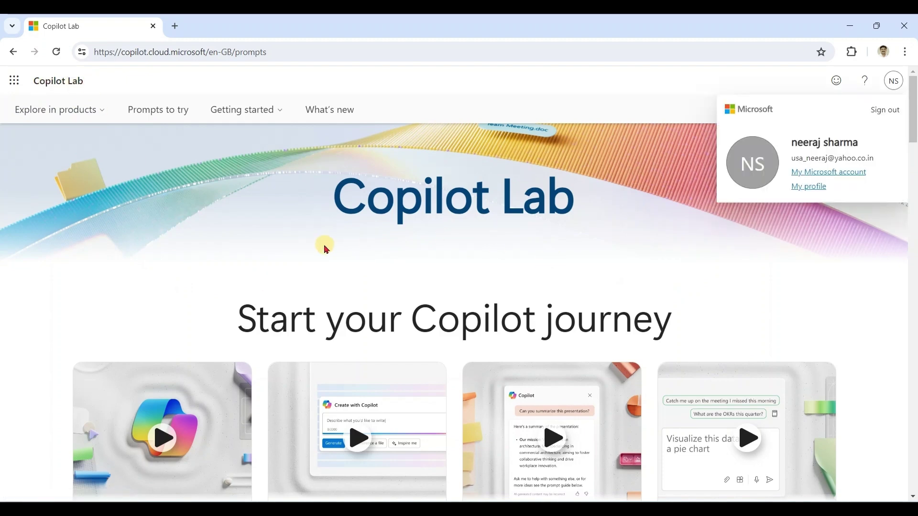
- Browse Prompts to try and its app filter list, then show the signed-in account details
click(162, 115)
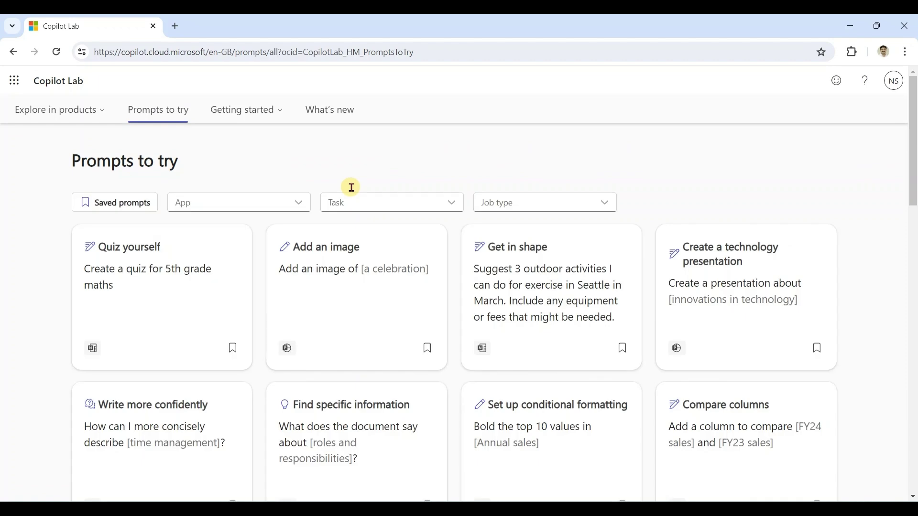
click(300, 204)
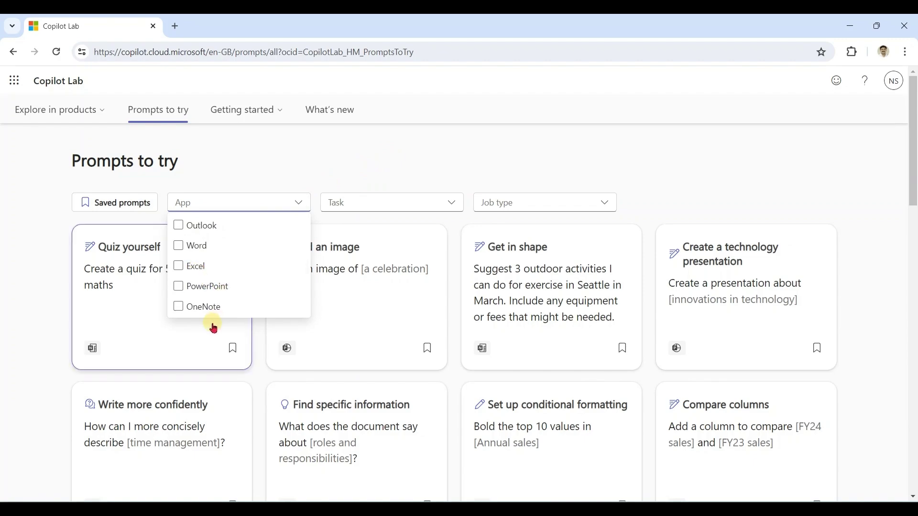
click(366, 157)
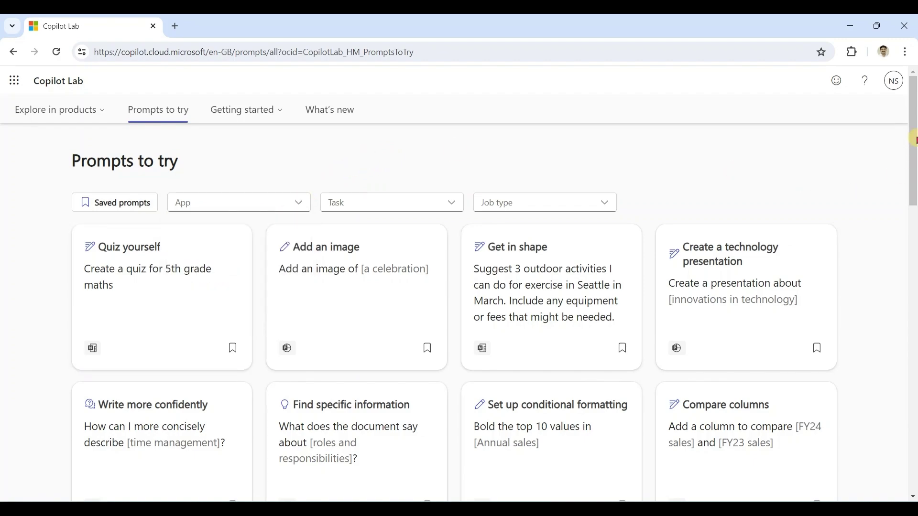
drag(915, 137, 913, 113)
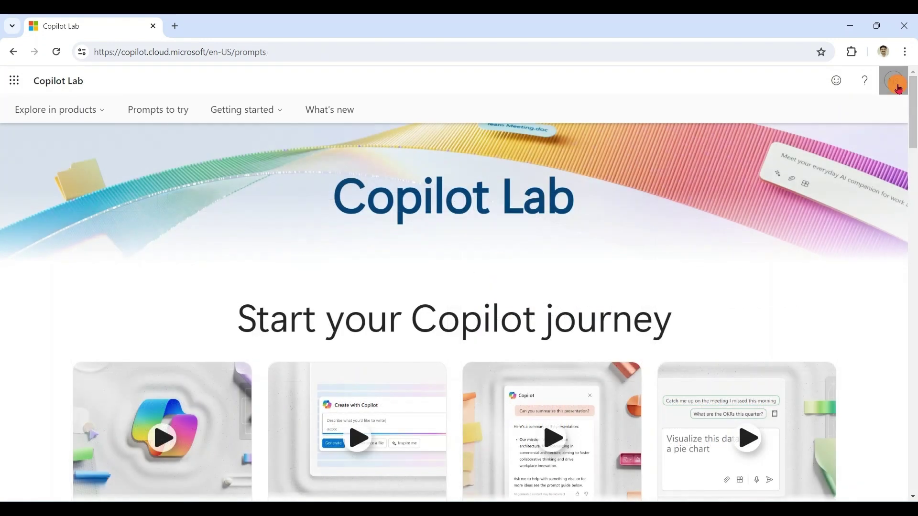
click(893, 80)
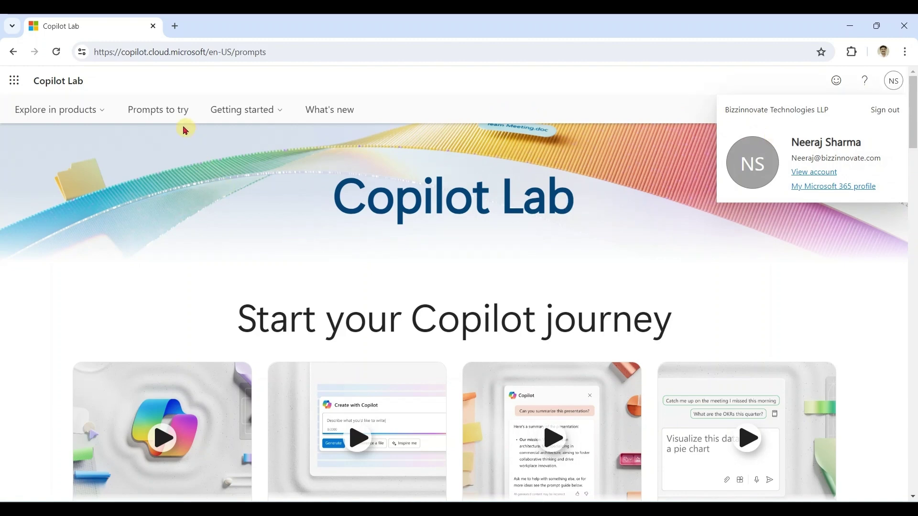
- On Prompts to try, filter by Copilot for Microsoft 365, then switch the filter to Teams
click(172, 114)
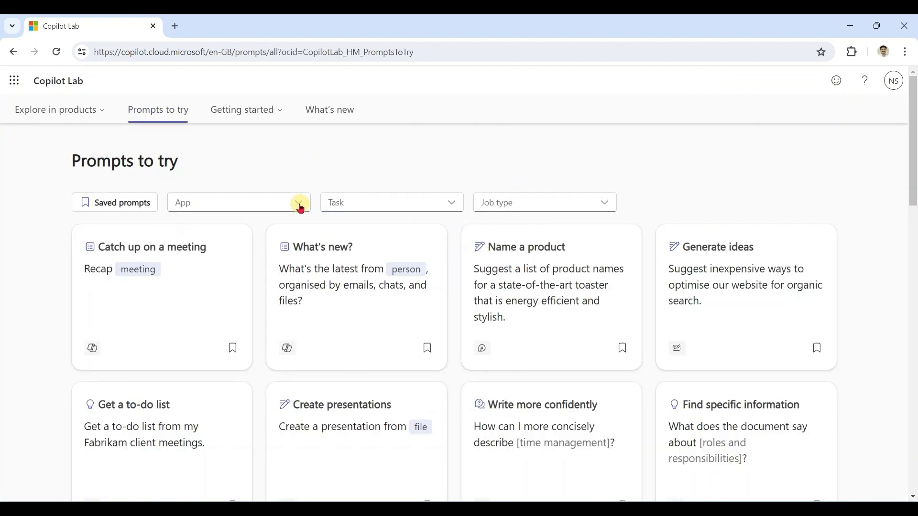
click(300, 206)
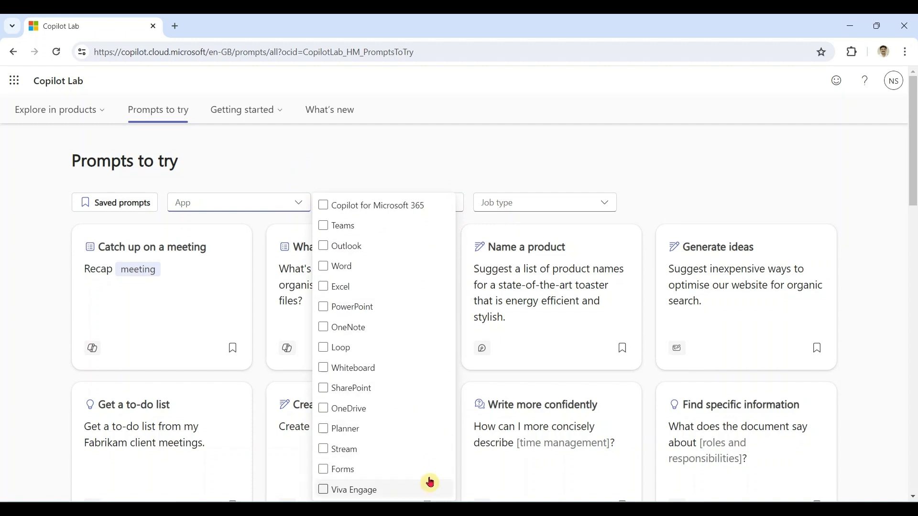
click(400, 206)
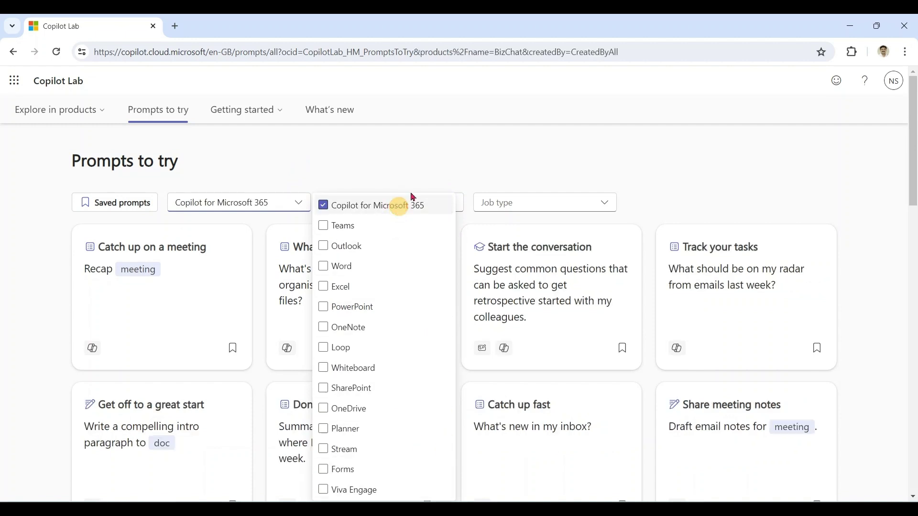
click(407, 166)
click(287, 204)
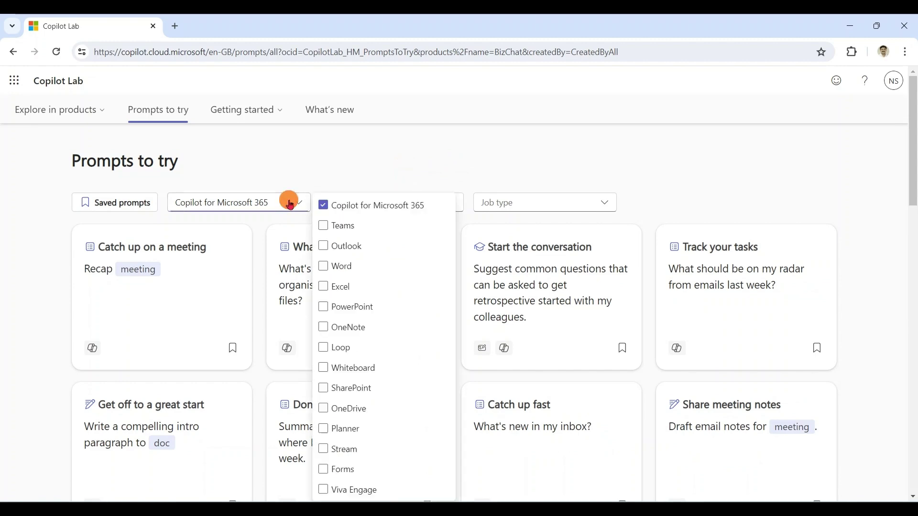
click(323, 205)
click(324, 226)
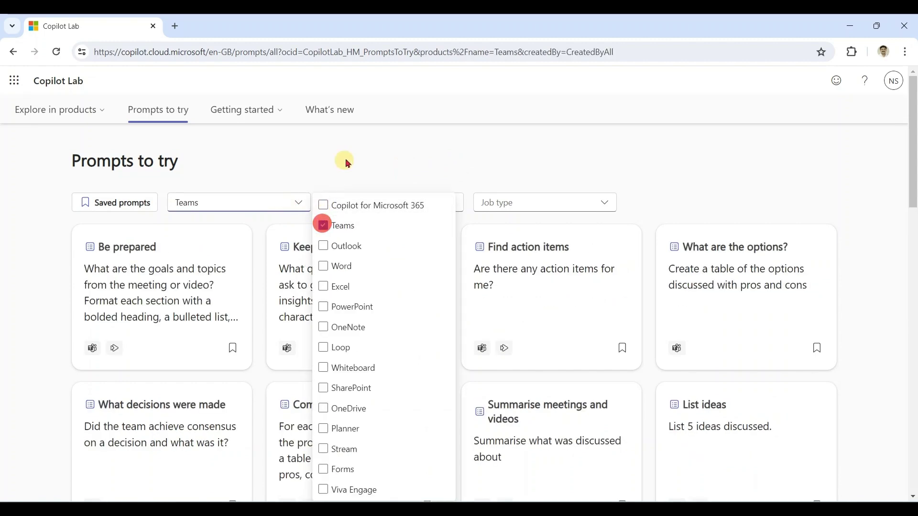
click(362, 152)
- Switch the app filter from Teams to Outlook, then clear it so no filter applies
click(297, 202)
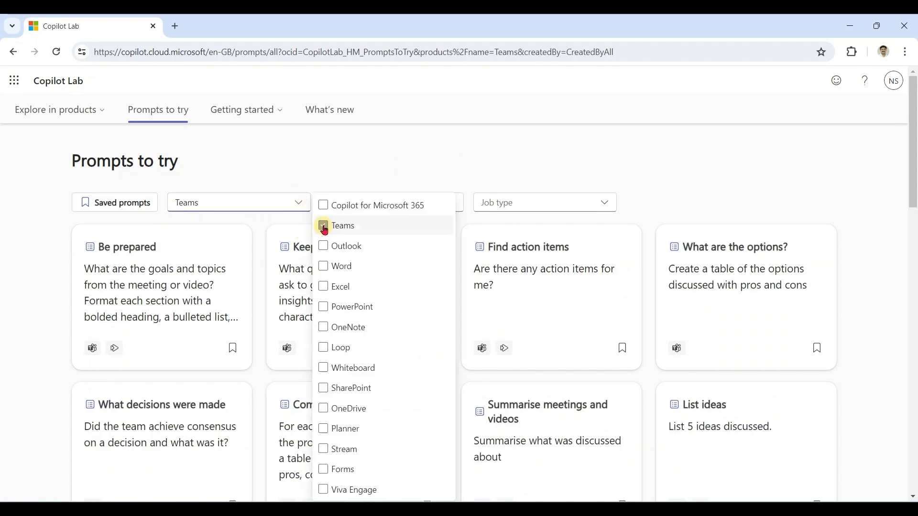
click(317, 223)
click(323, 247)
click(339, 160)
click(307, 201)
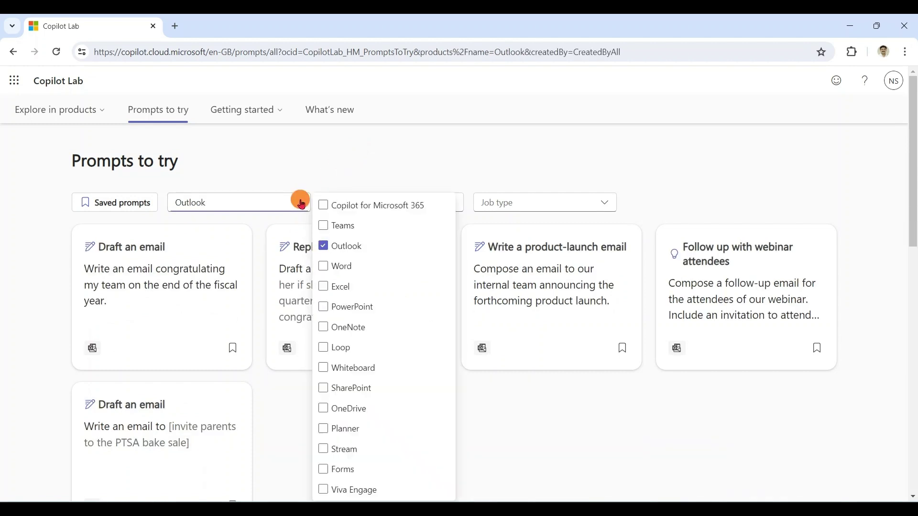
click(323, 246)
click(392, 162)
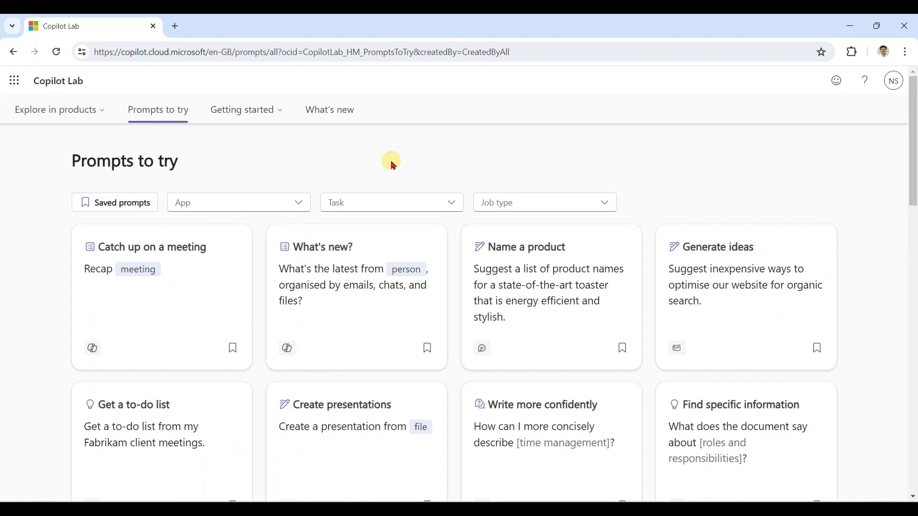
click(454, 207)
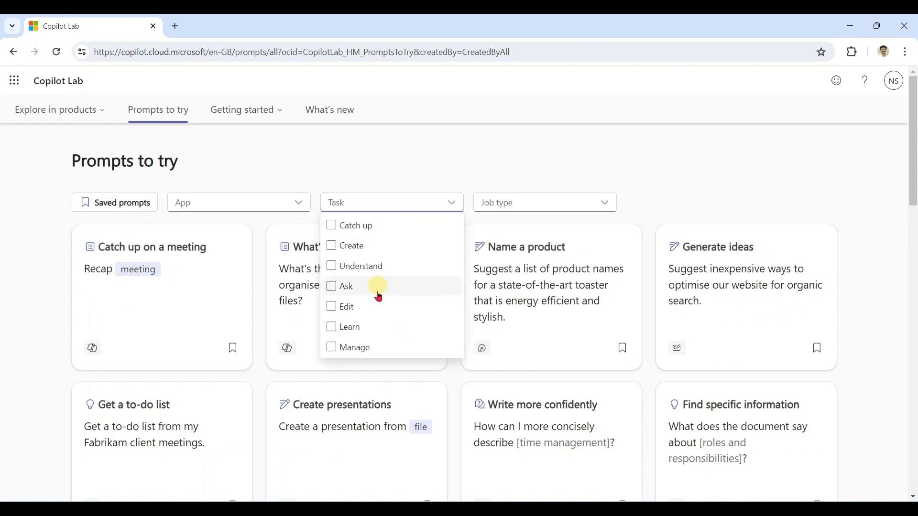
click(371, 228)
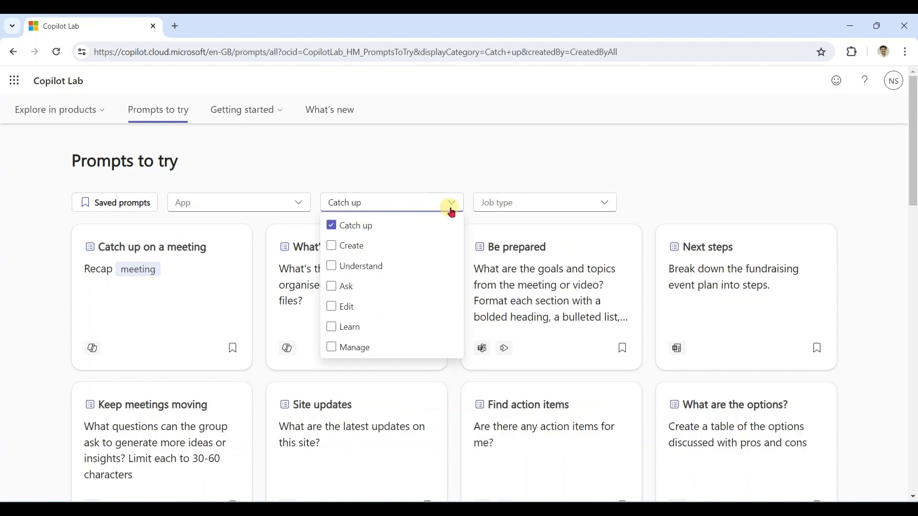
click(378, 232)
click(441, 166)
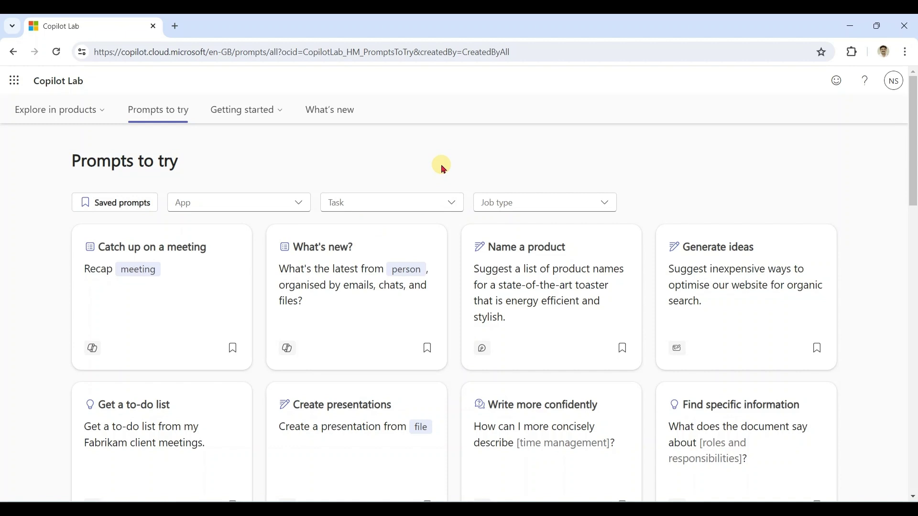
click(610, 205)
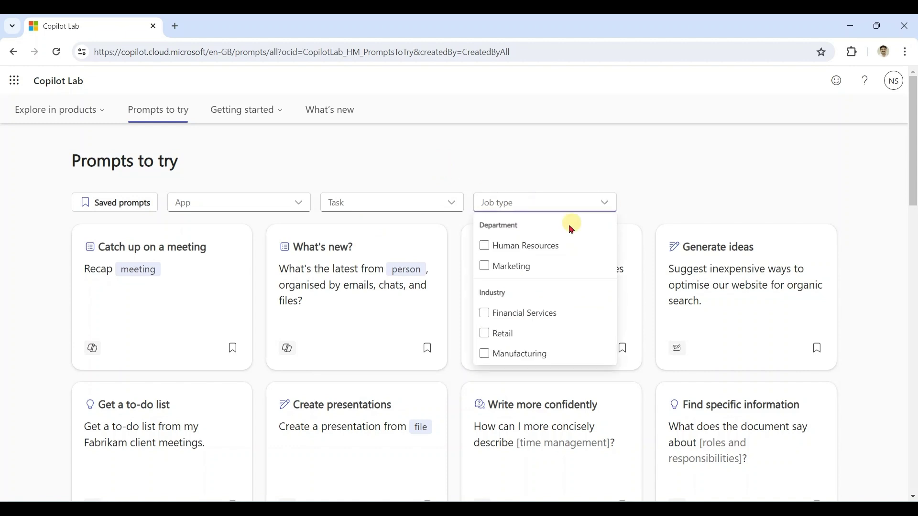
click(548, 246)
click(522, 251)
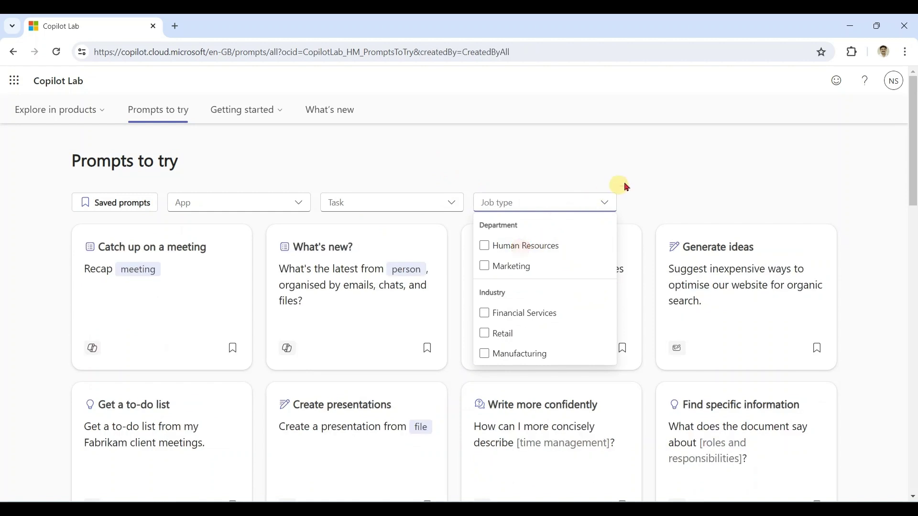
click(653, 175)
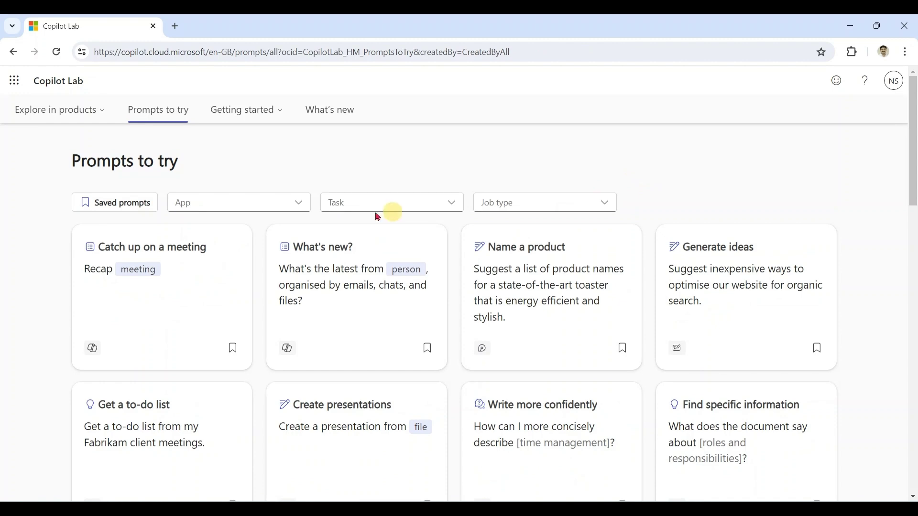
- Filter prompts to Word and copy the Cash management strategies prompt
click(303, 205)
click(323, 270)
click(475, 140)
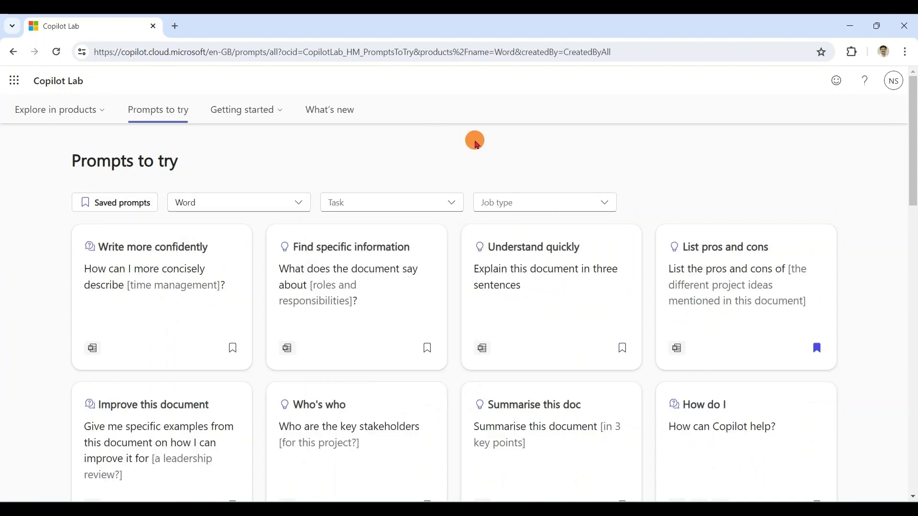
drag(912, 180, 913, 299)
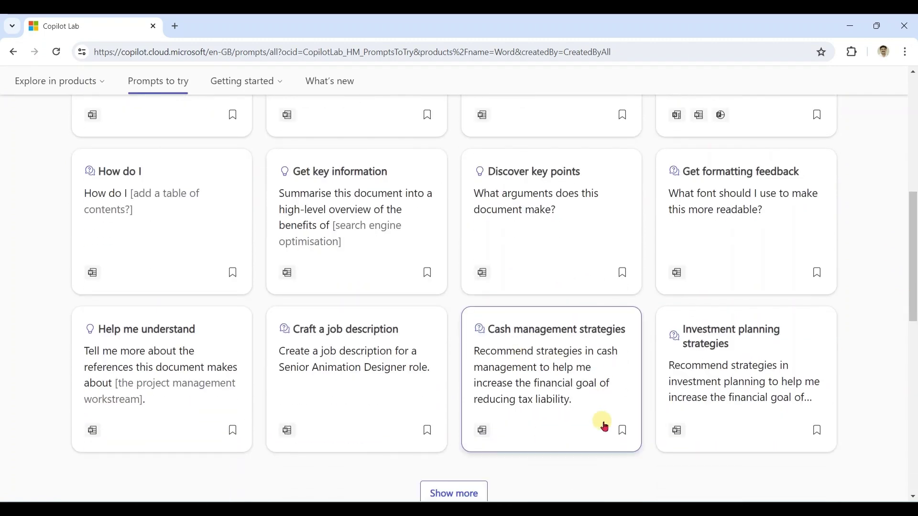
click(553, 336)
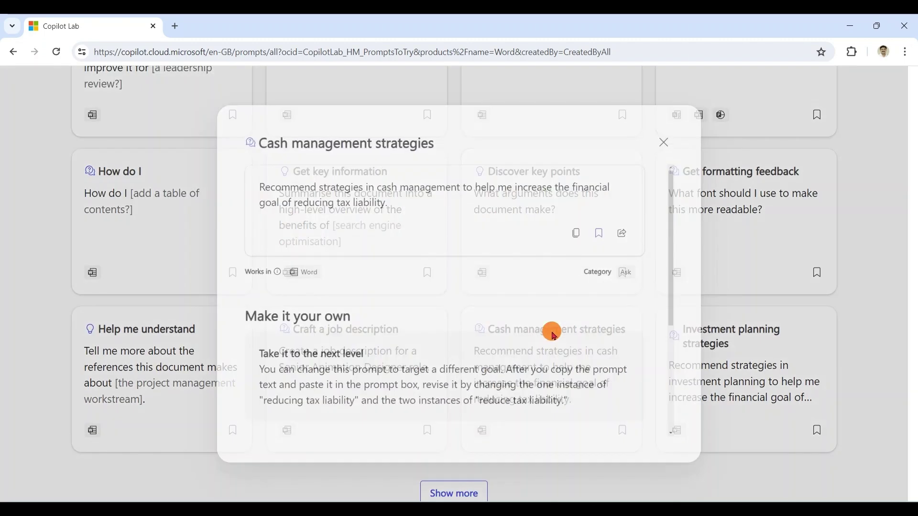
click(583, 234)
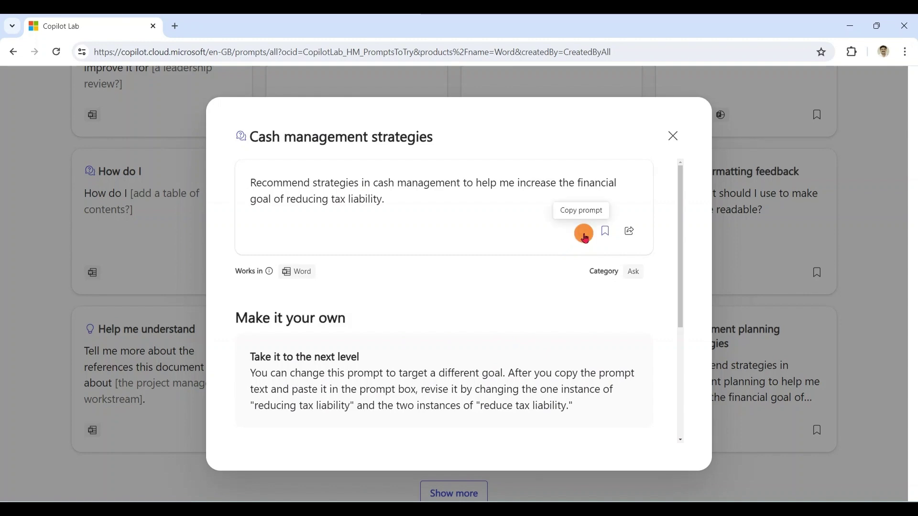
click(675, 138)
- Go to Word for the web in a new browser tab
click(175, 27)
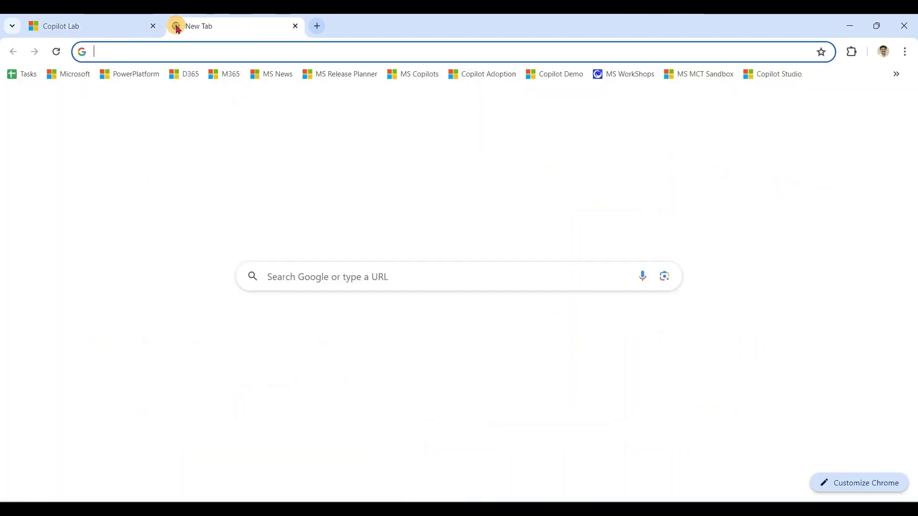
text(word)
key(Return)
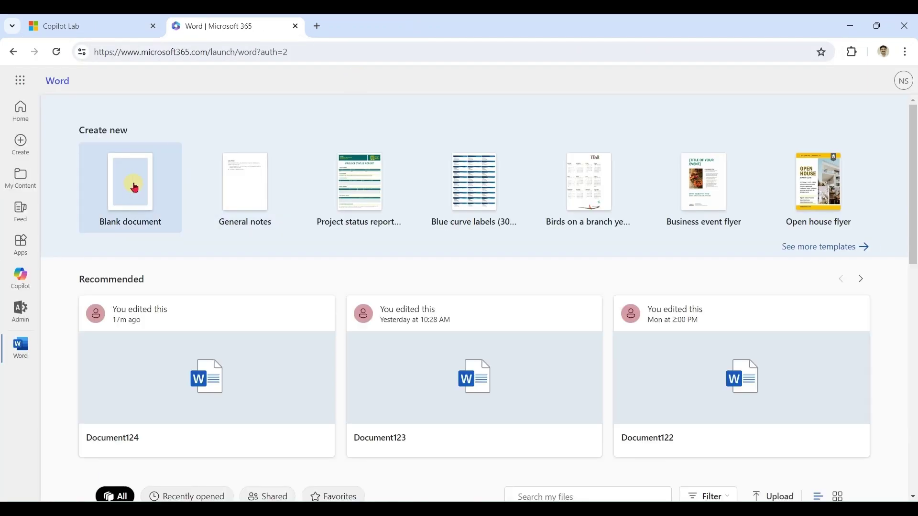
- Create a blank document and paste the cash management prompt into Draft with Copilot
click(135, 188)
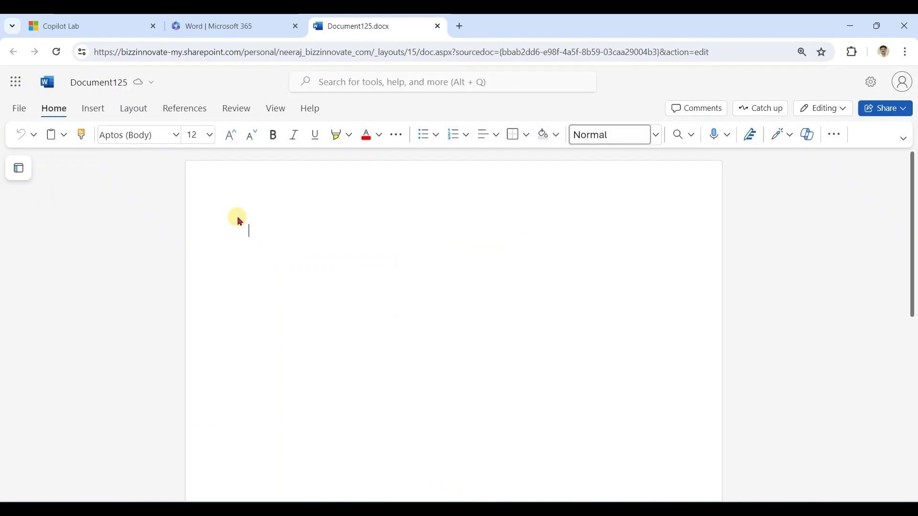
click(252, 226)
click(234, 233)
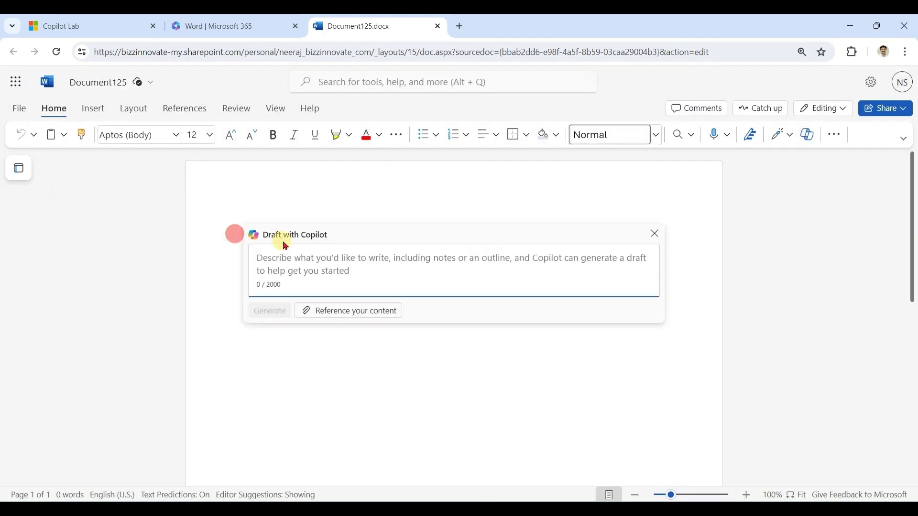
click(307, 262)
key(ctrl+v)
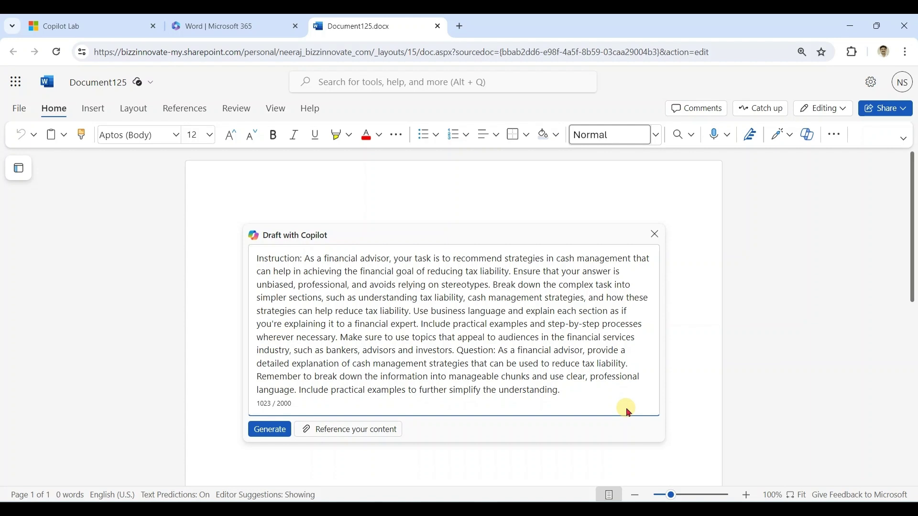
- Generate the Copilot draft and keep it in Document125
click(270, 433)
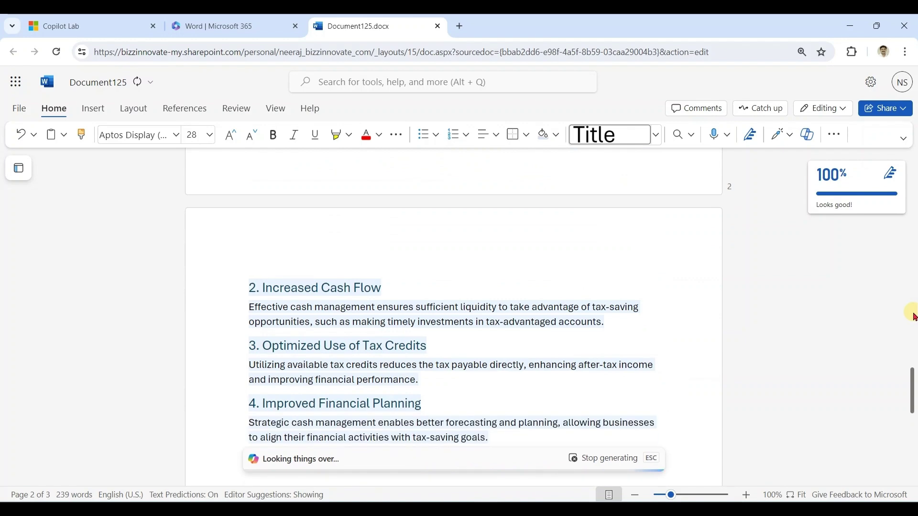
click(281, 400)
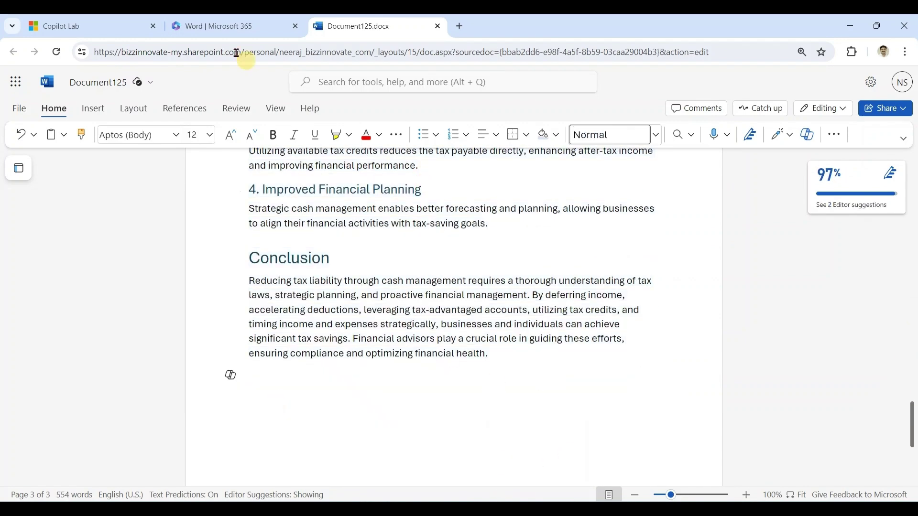
click(225, 25)
- Back in Copilot Lab, change the app filter from Word to Excel
click(69, 21)
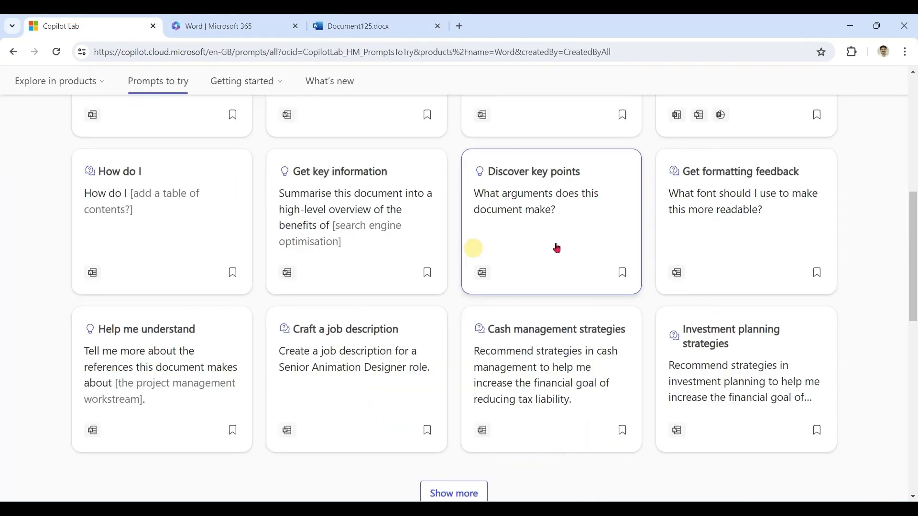
scroll(915, 128, up, 10)
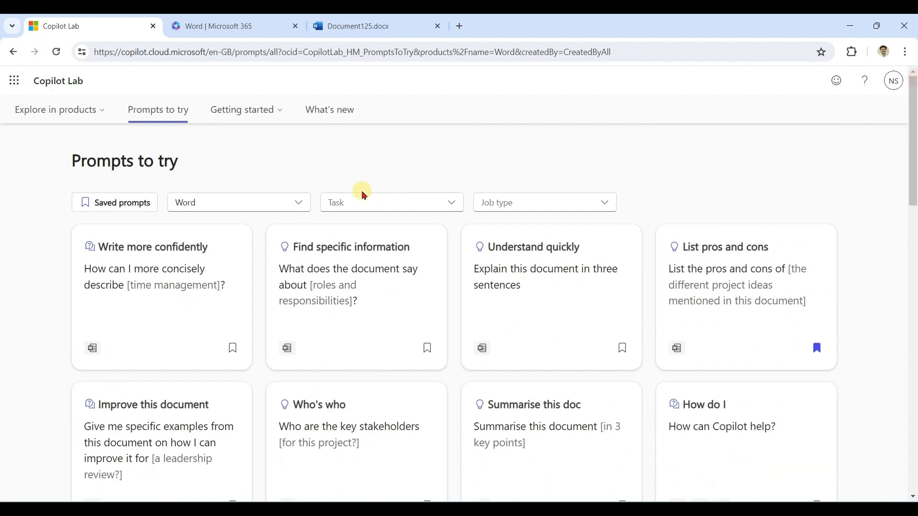
click(296, 205)
click(325, 266)
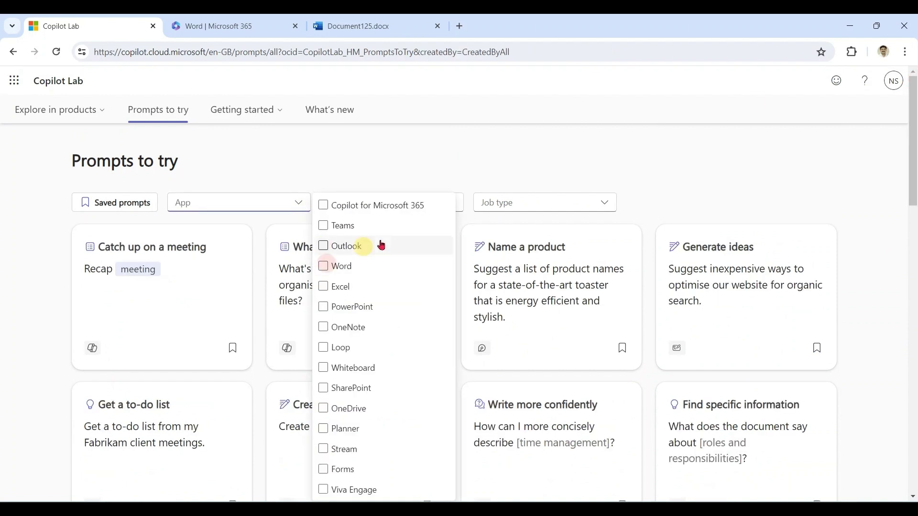
click(325, 287)
click(459, 154)
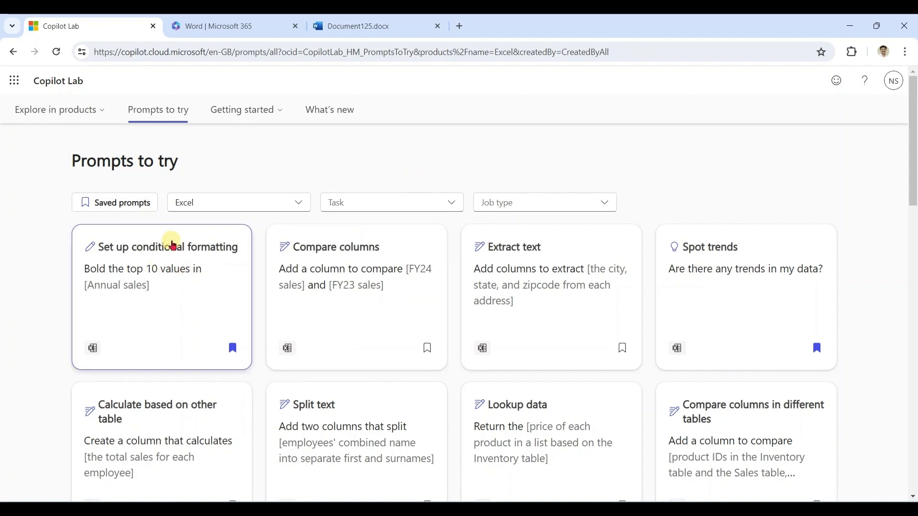
- Copy the Set up conditional formatting prompt
click(174, 250)
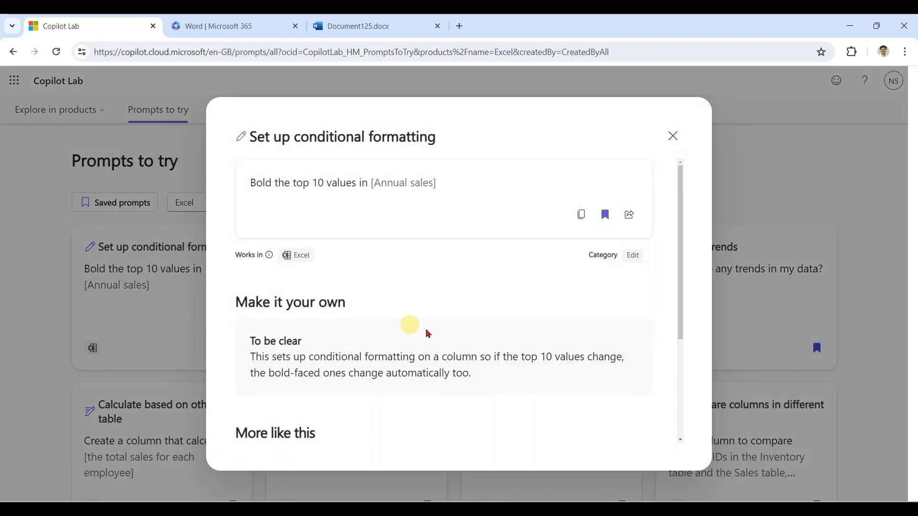
click(581, 221)
click(674, 137)
- Go to Excel for the web and open the All Ops - Copy workbook
click(387, 27)
click(403, 52)
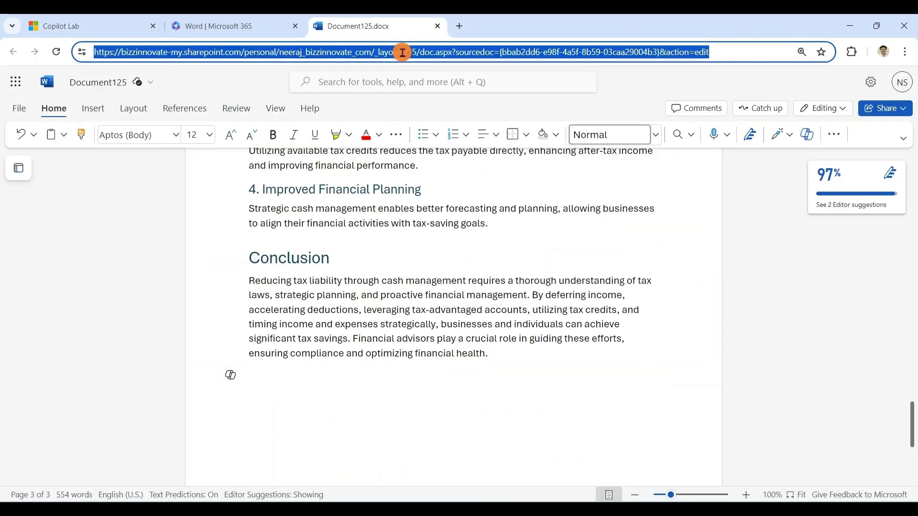
text(excel)
key(Return)
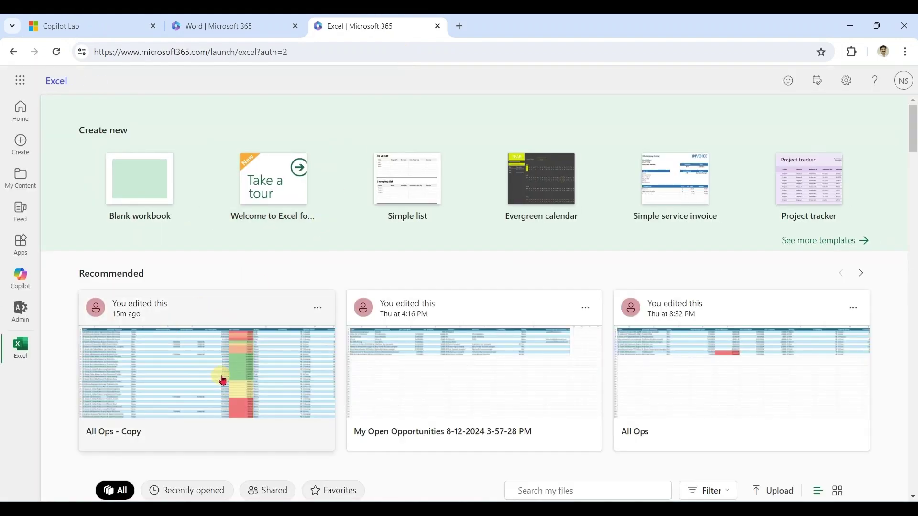
click(221, 378)
- Have Copilot bold the top 2 values in est. revenue and apply the formatting
click(782, 141)
text(Bold the top 10 values in)
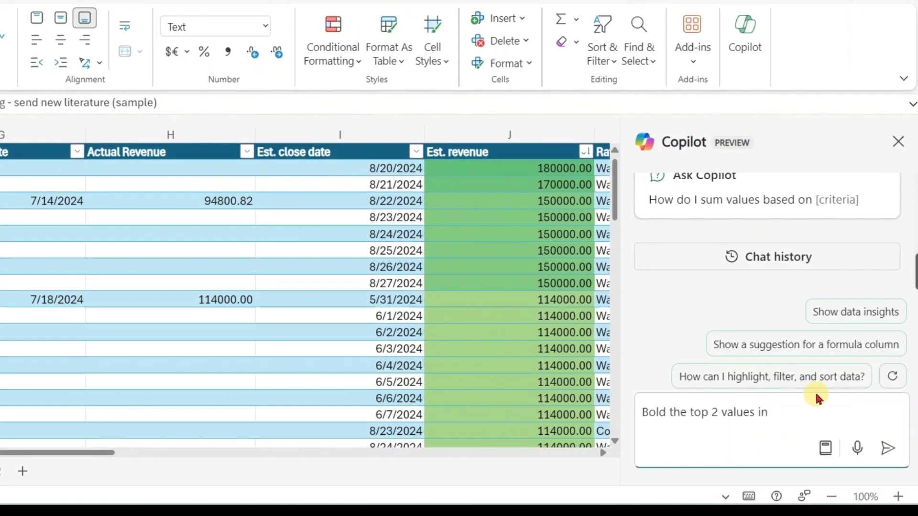
click(813, 431)
text(est. revenue)
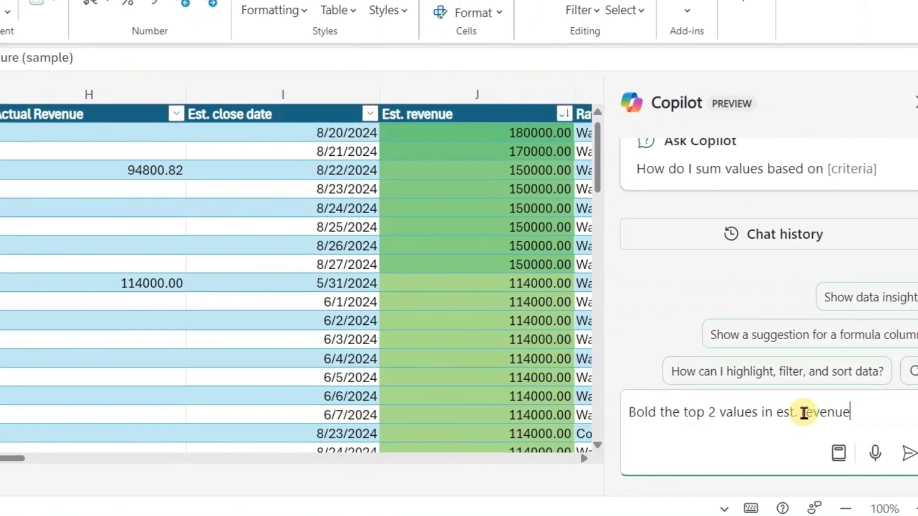
click(910, 454)
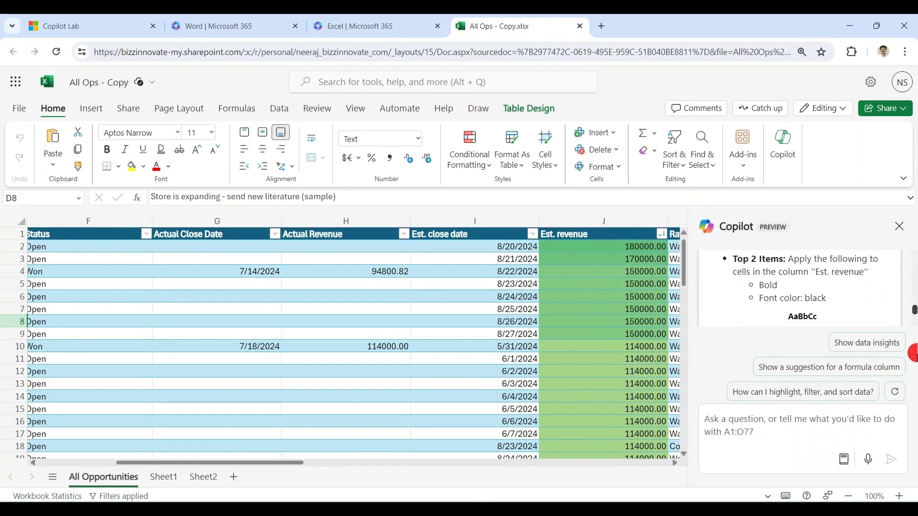
click(730, 286)
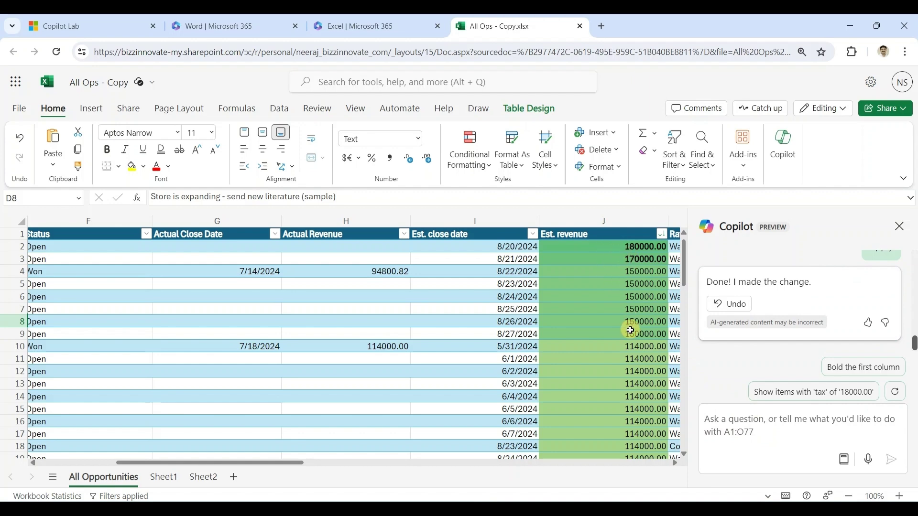
- In Copilot Lab, save the Compare columns prompt and reload the page
click(253, 27)
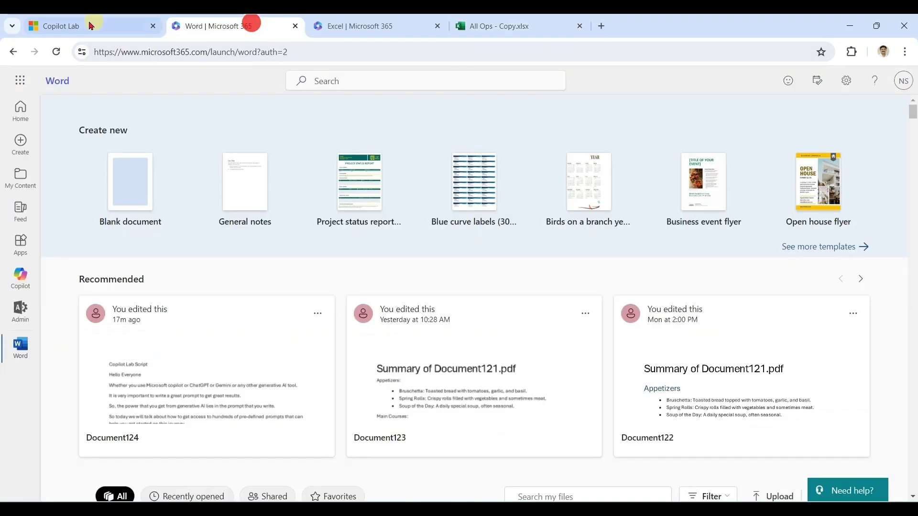
click(84, 23)
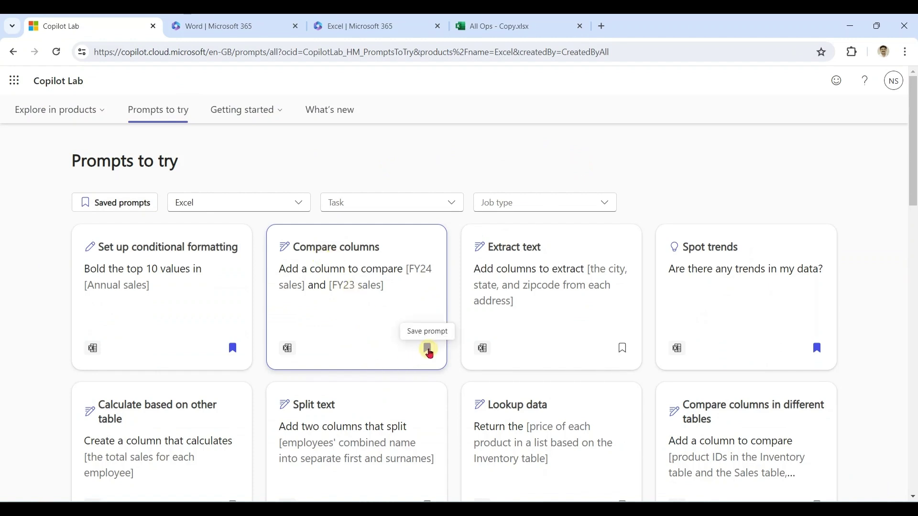
click(428, 349)
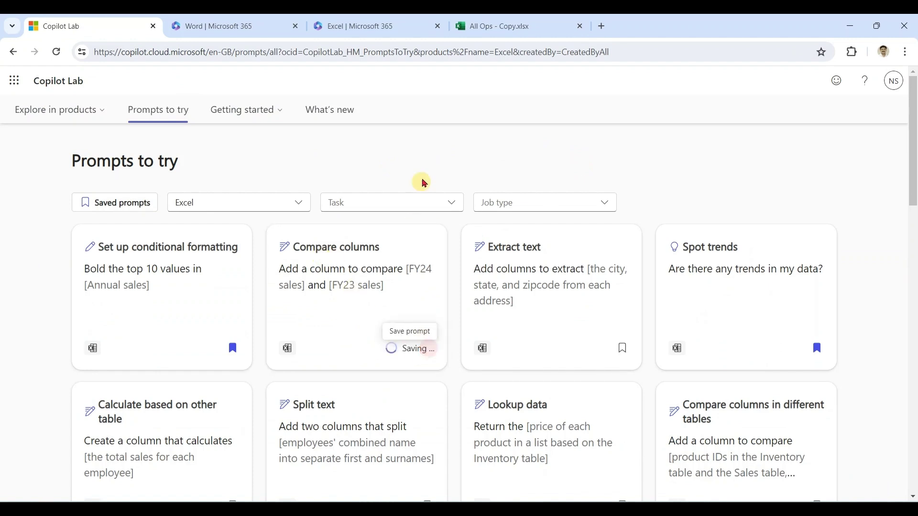
click(56, 52)
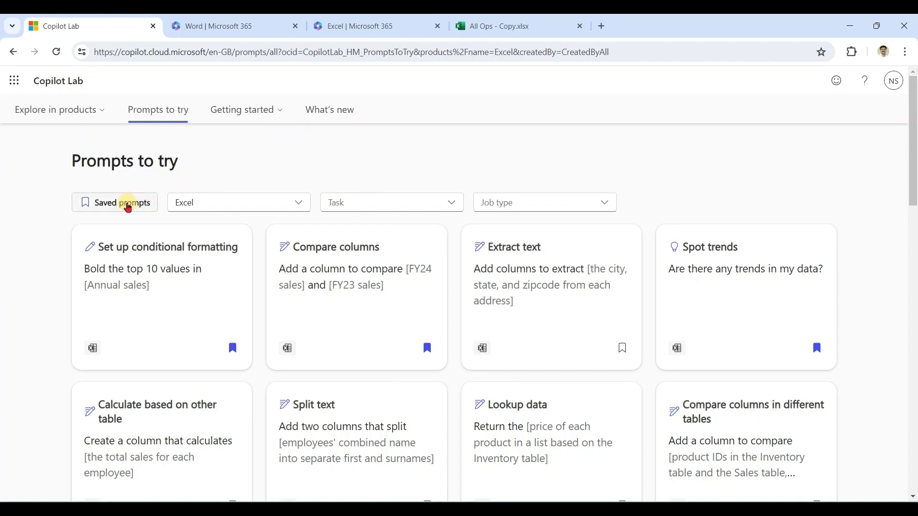
- Show only saved prompts and copy a share link for Set up conditional formatting
click(128, 206)
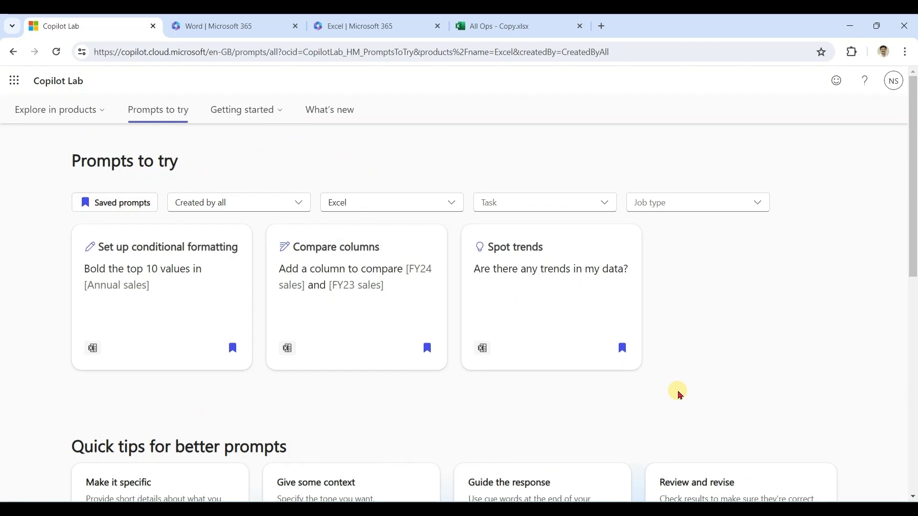
click(206, 251)
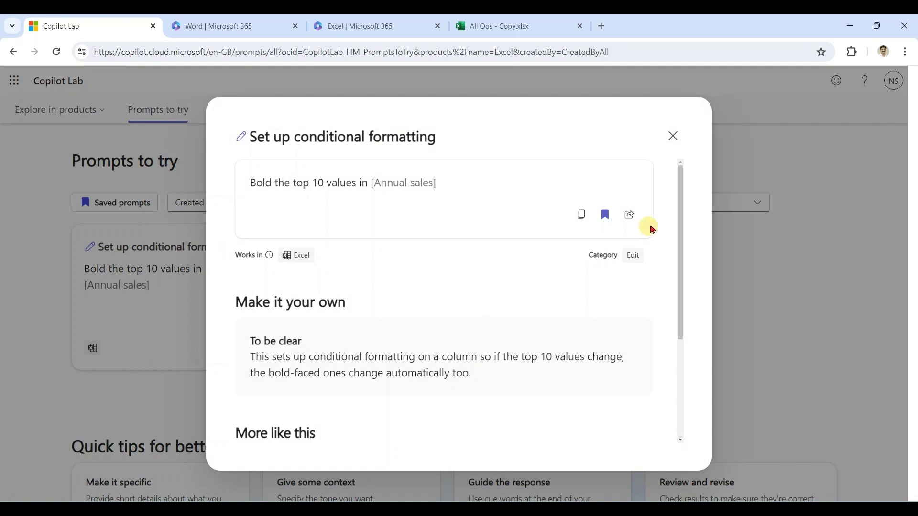
click(630, 216)
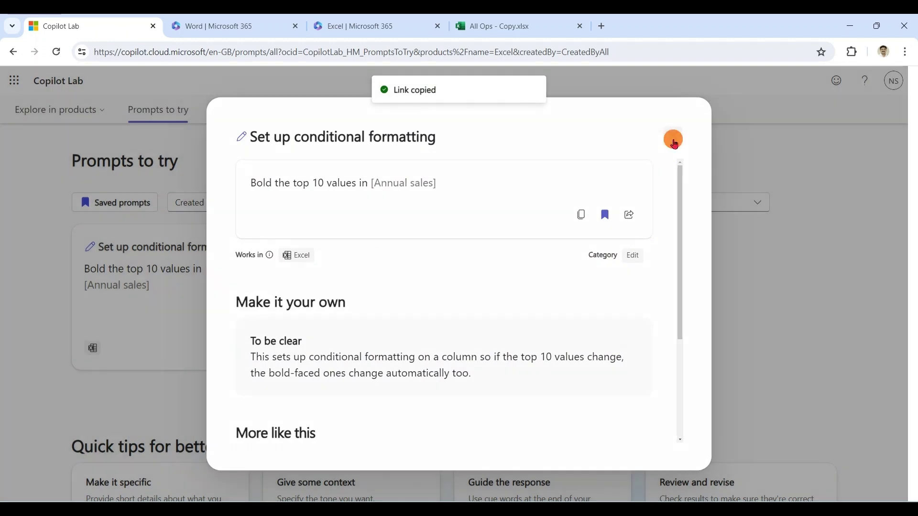
click(673, 137)
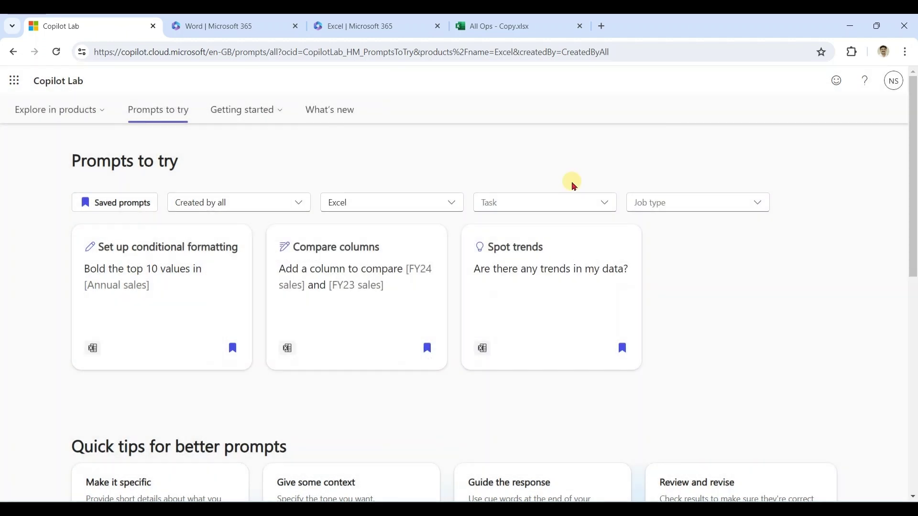
- Open Microsoft 365 Copilot chat, browse Prompts from Copilot Lab and its Task filter, then close it
click(235, 28)
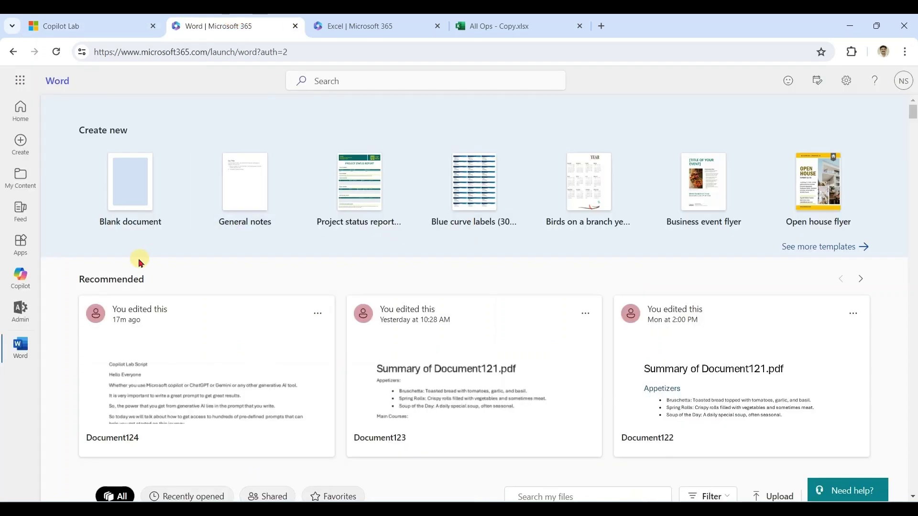
click(20, 282)
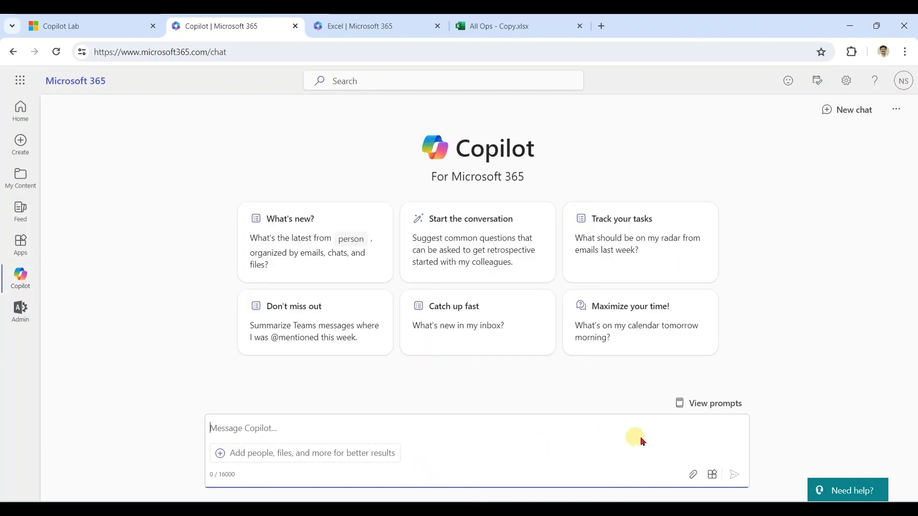
click(695, 404)
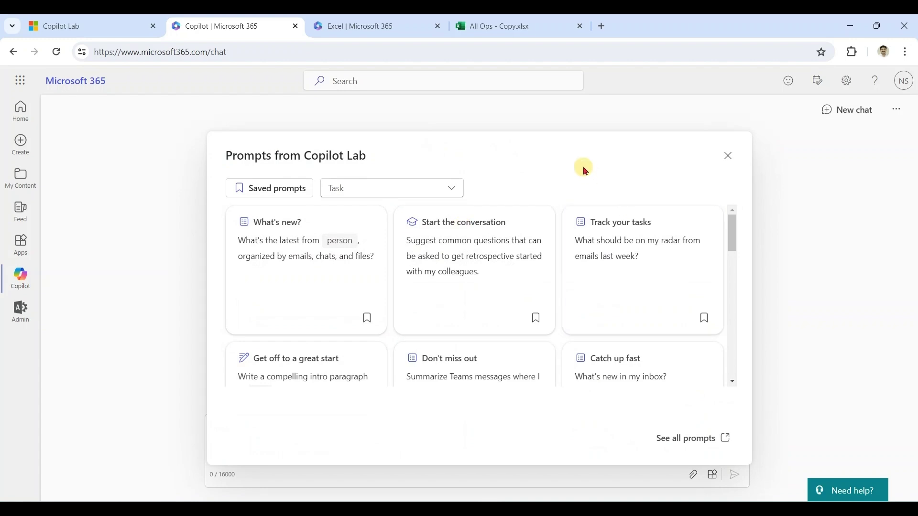
click(451, 188)
click(521, 172)
click(728, 155)
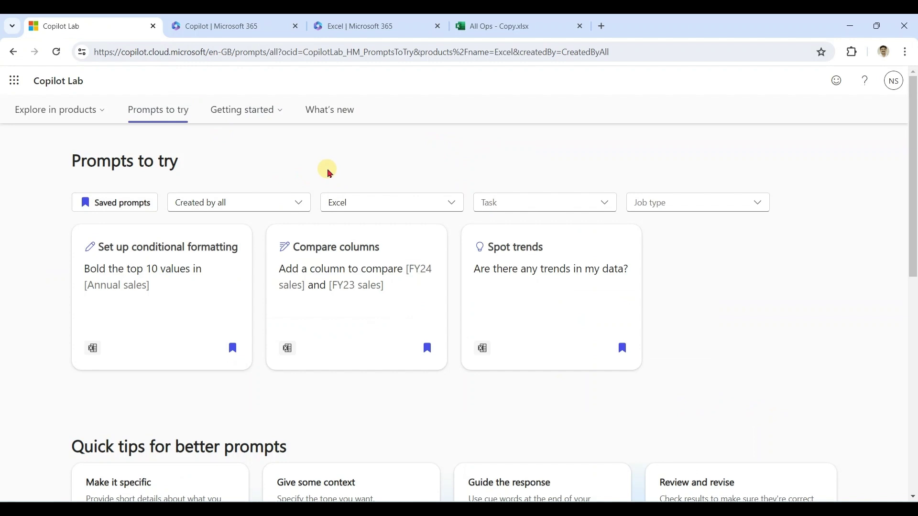